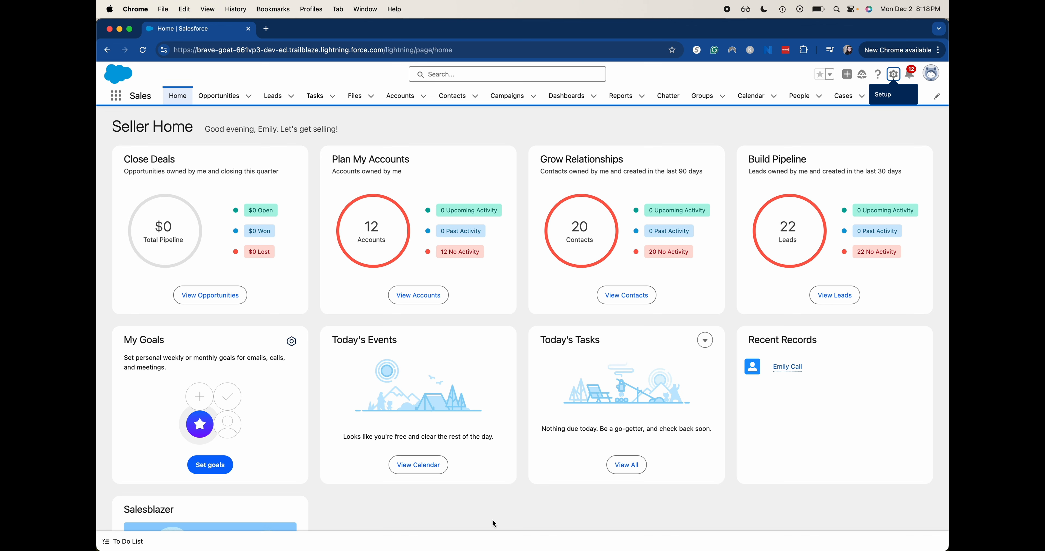
- Find the Class object in Setup's Object Manager and open its fields and relationships
left_click(894, 74)
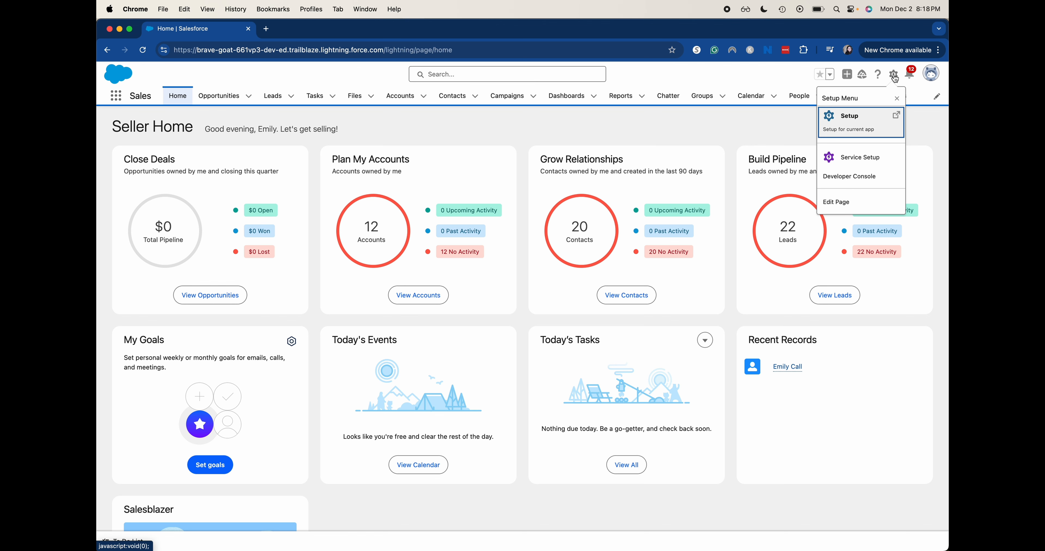
left_click(867, 117)
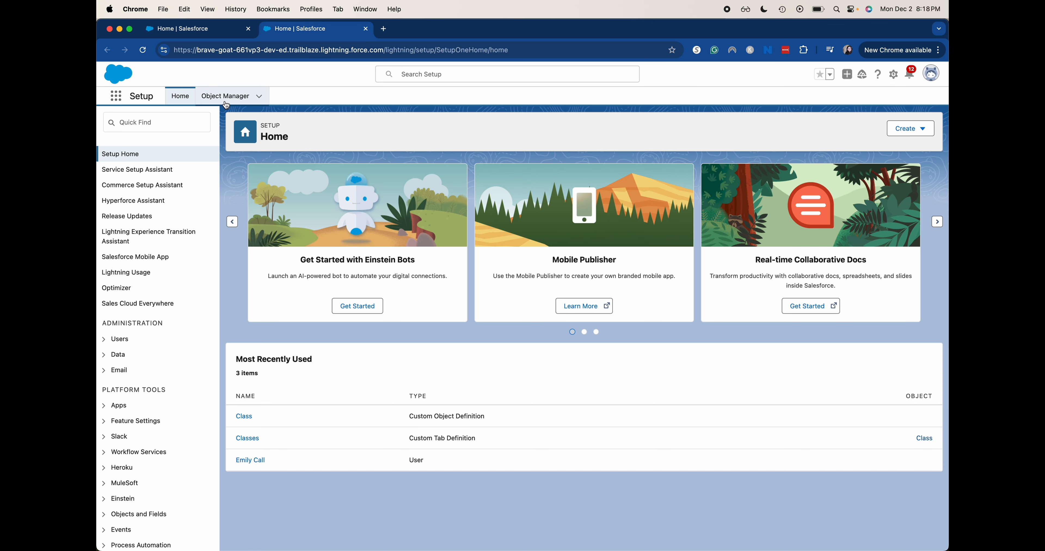
left_click(226, 104)
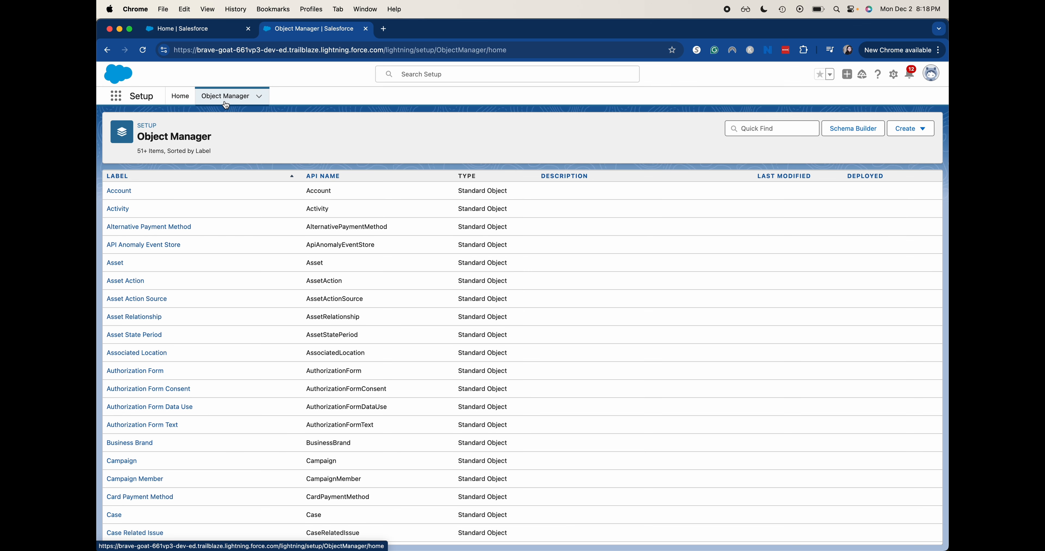
left_click(746, 129)
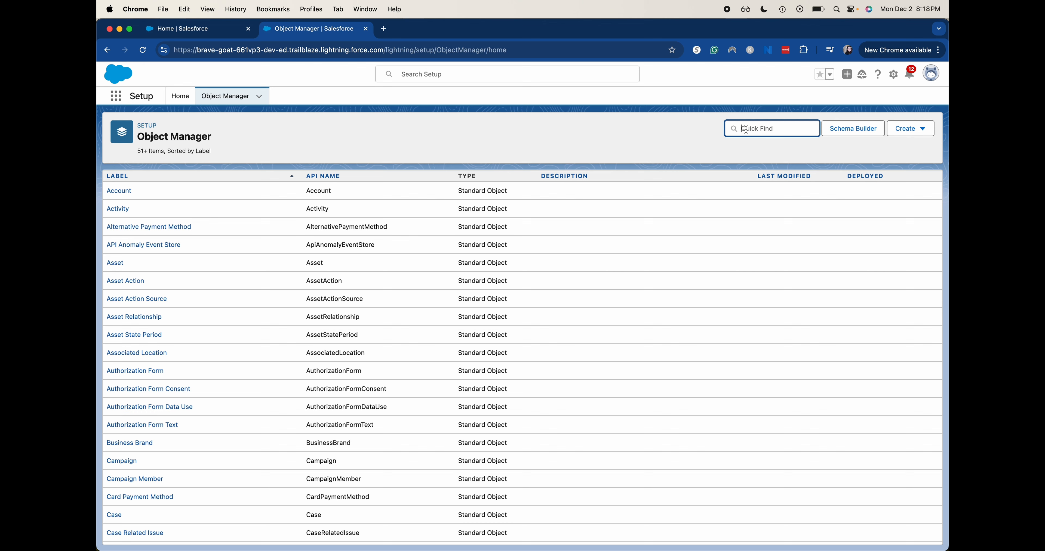
type("class")
left_click(120, 195)
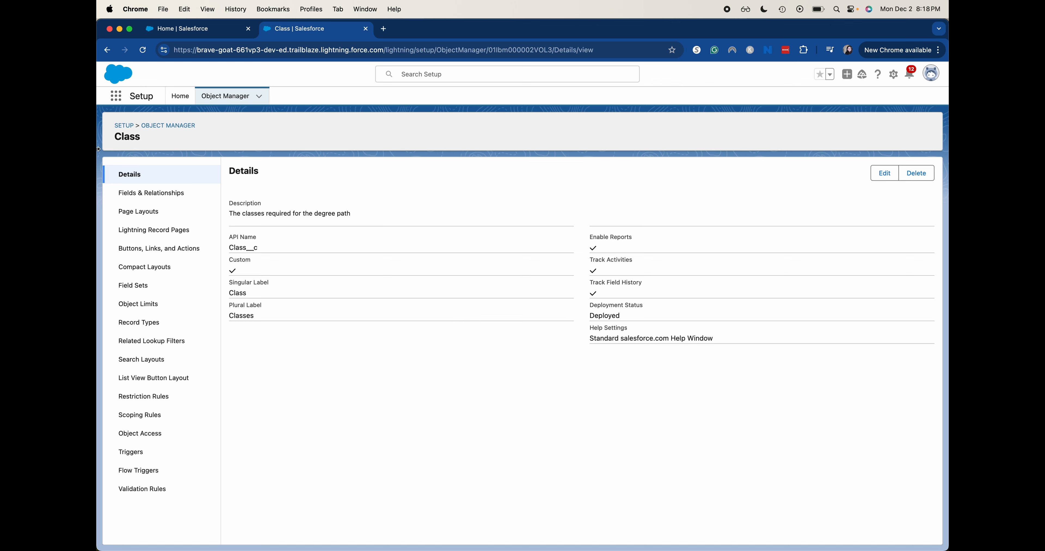
left_click(162, 194)
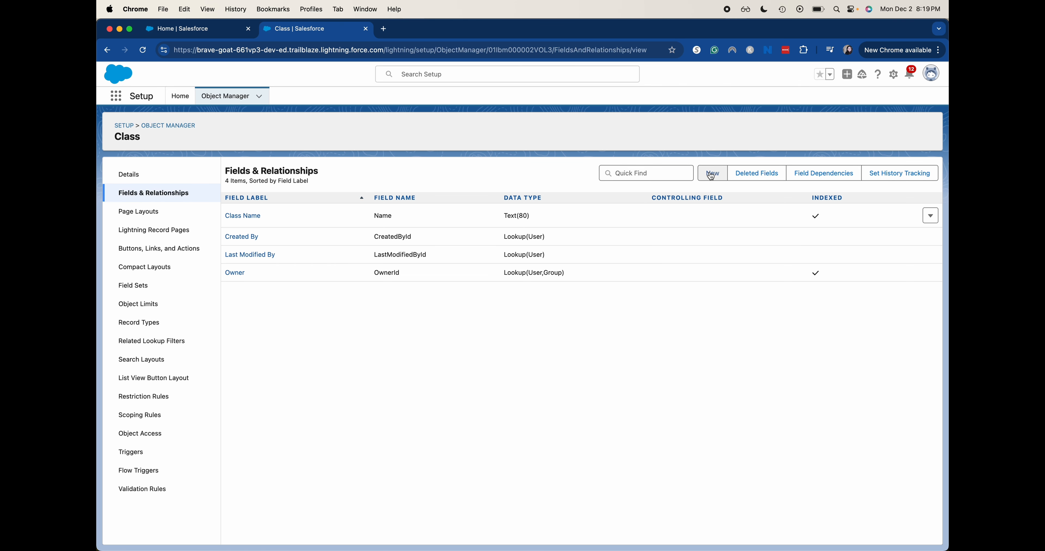
- Start a new custom field on the Class object with the Auto Number data type
left_click(710, 175)
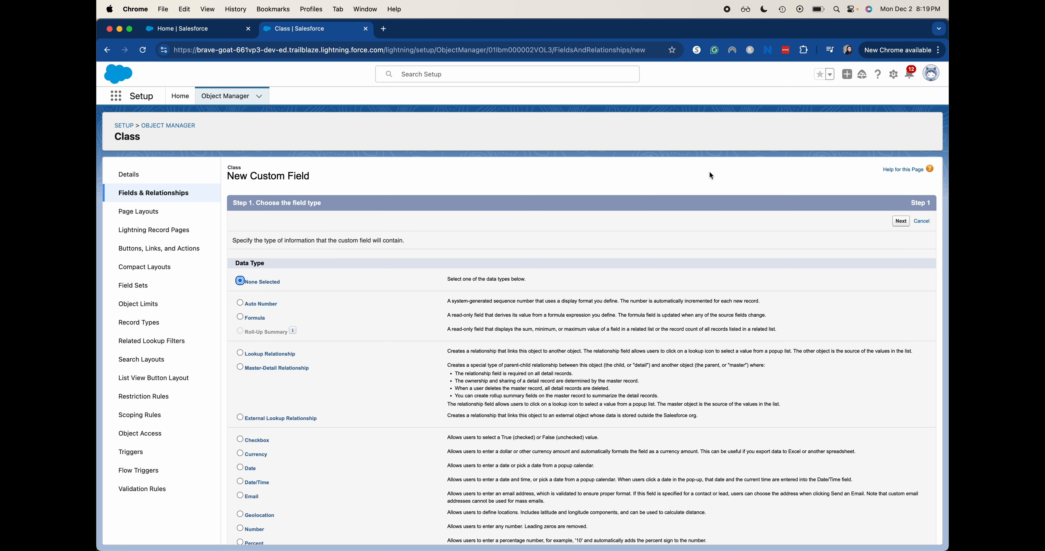
left_click(271, 305)
left_click(903, 223)
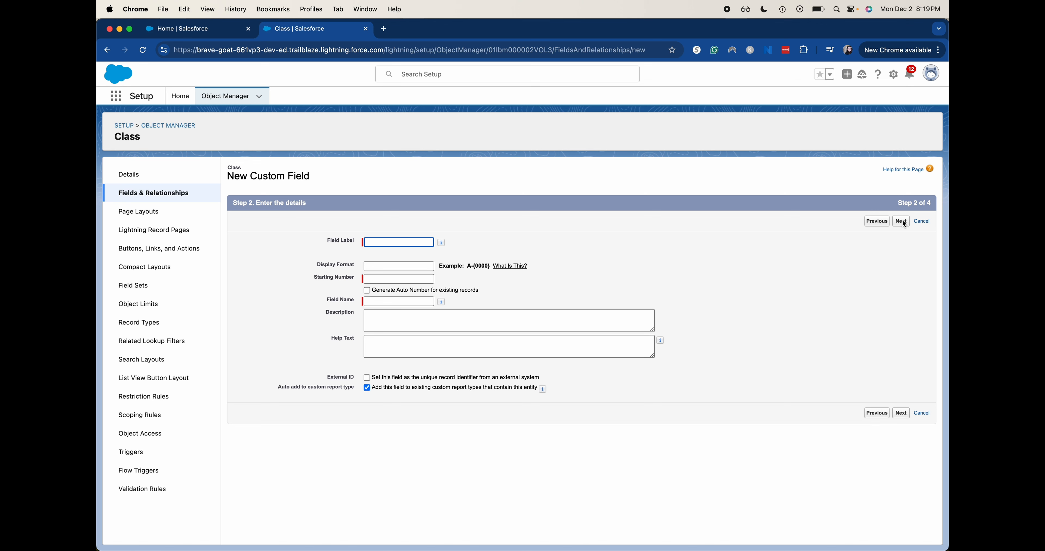
- Label the field Class Number, with display format 0000-0000 and starting number 0000-0001
type("Class Number")
left_click(381, 269)
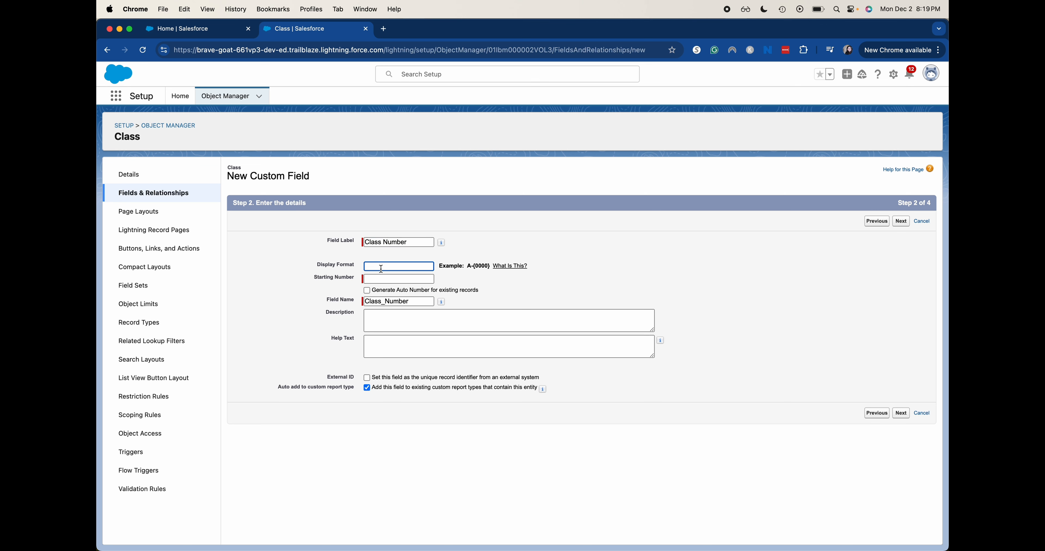
mouse_move(443, 307)
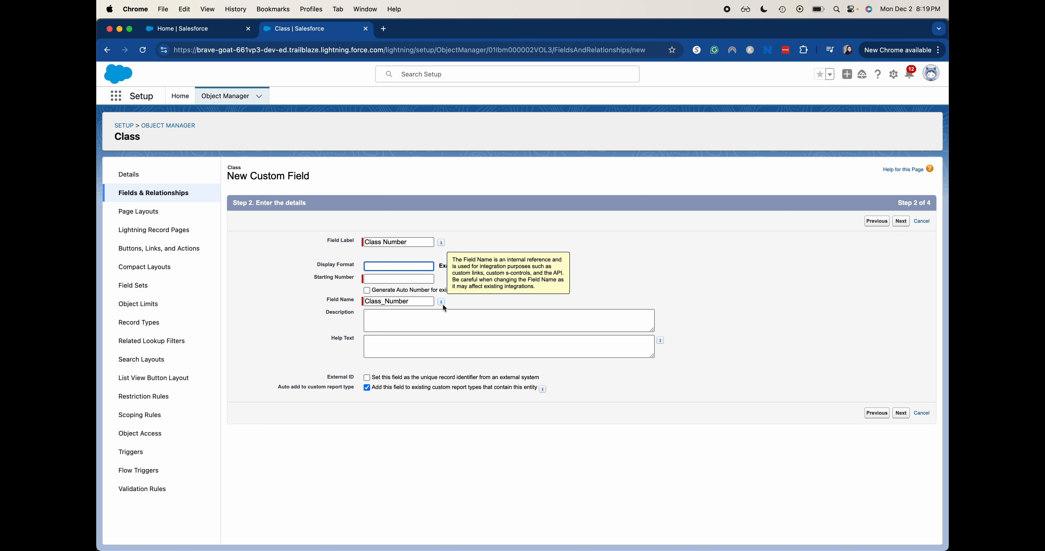
left_click(392, 275)
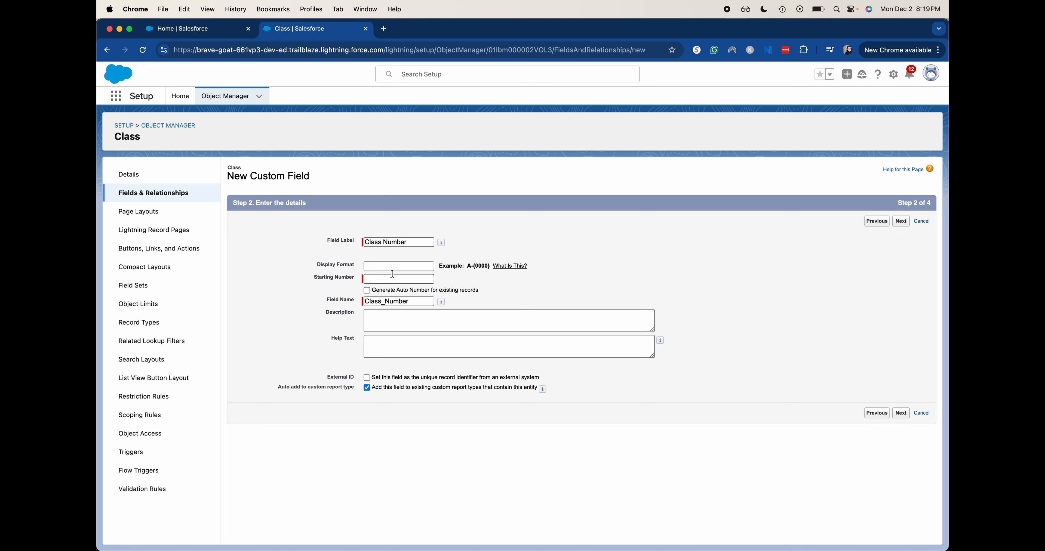
left_click(396, 267)
type("0000")
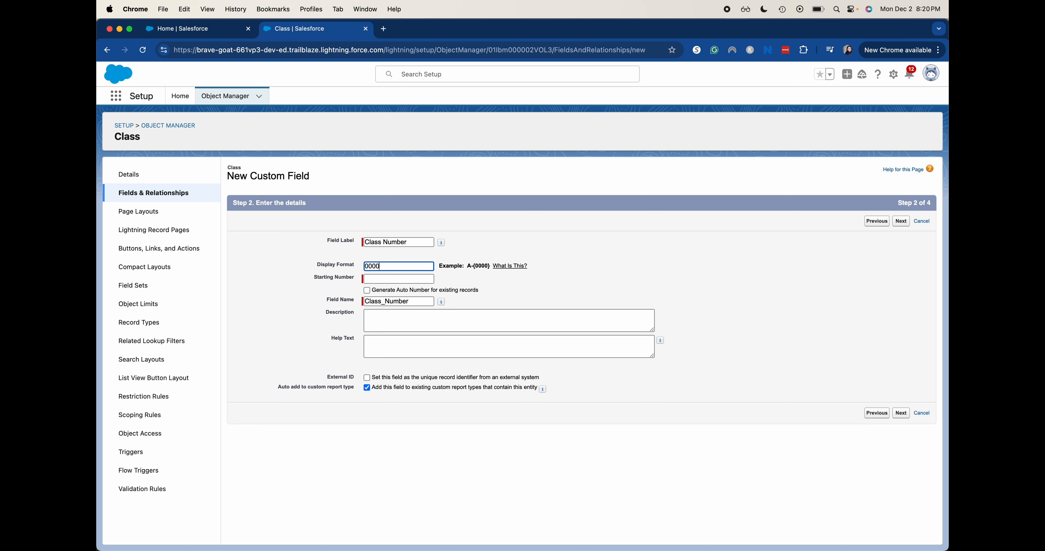
type("-0000")
left_click(396, 279)
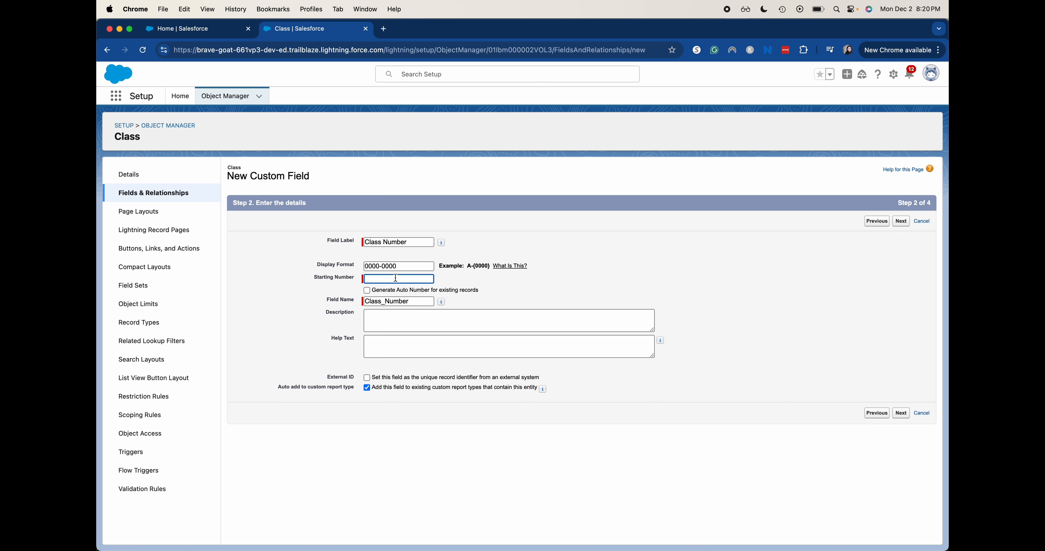
type("0000-0001")
- Leave the description and help text empty and proceed to the field-level security settings
left_click(500, 297)
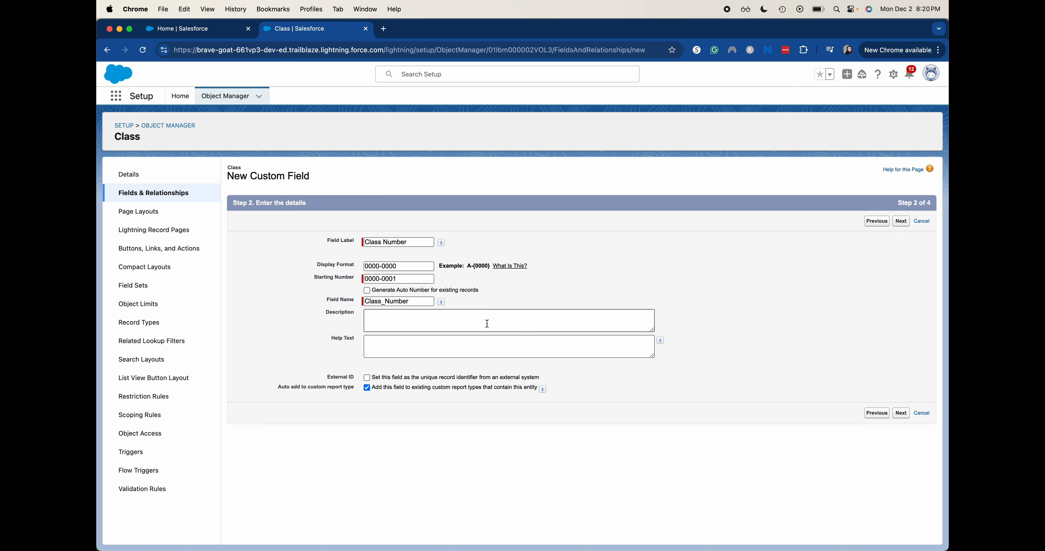
left_click(551, 325)
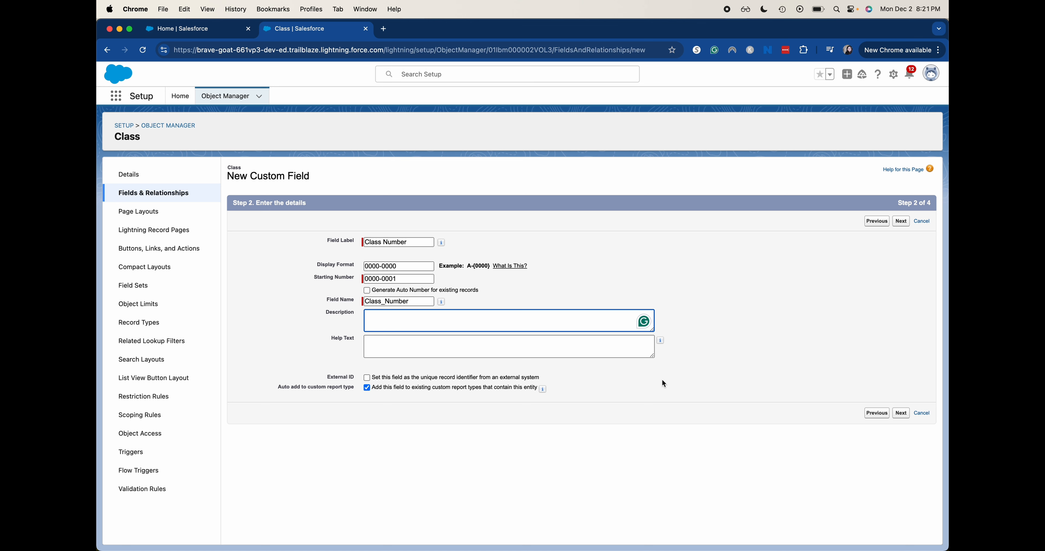
left_click(629, 354)
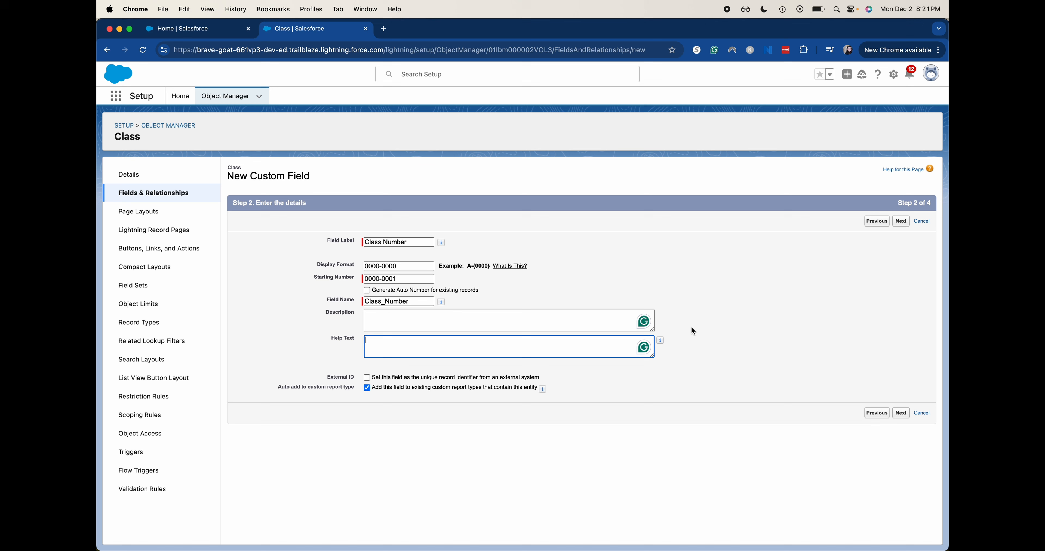
mouse_move(663, 339)
left_click(371, 380)
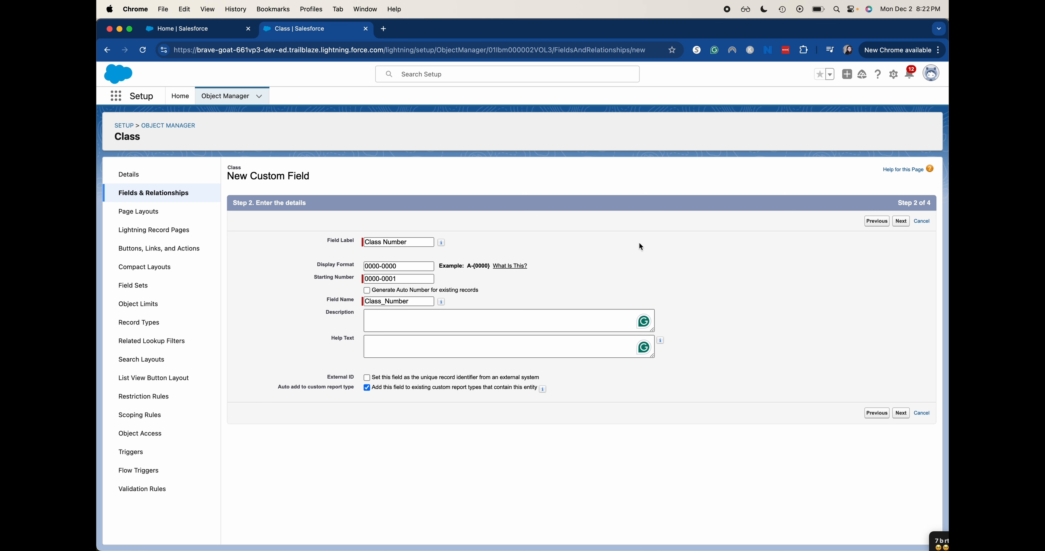
left_click(901, 413)
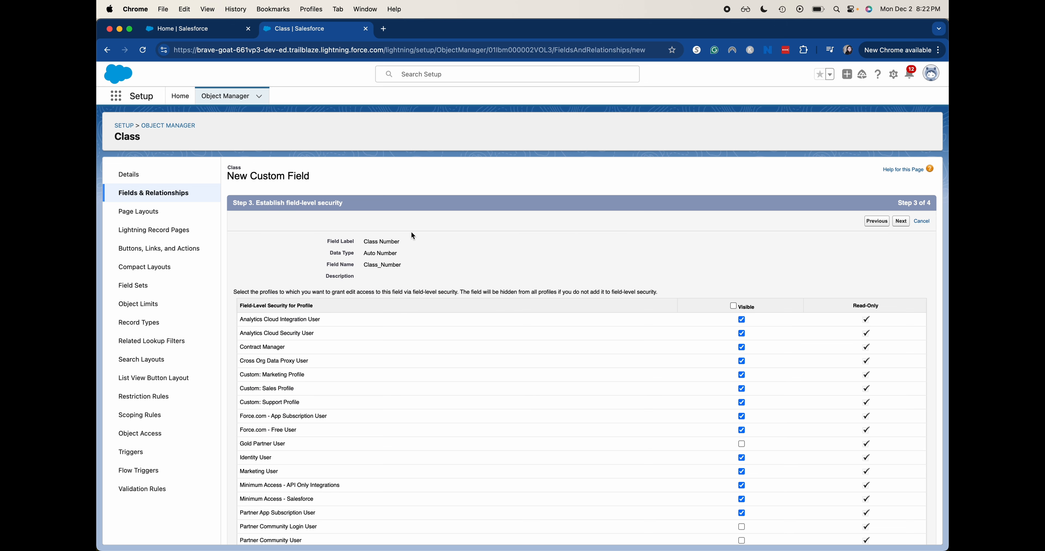
- Review and accept the default profile visibility, keep the field on the Class Layout, and save it
scroll(411, 233, "down", 1)
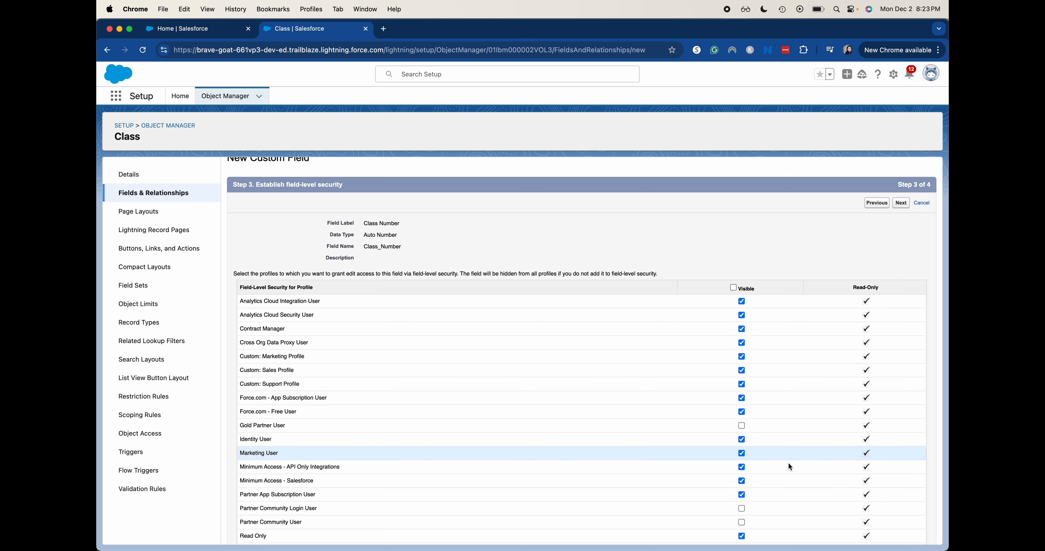
scroll(787, 466, "down", 3)
scroll(774, 469, "up", 3)
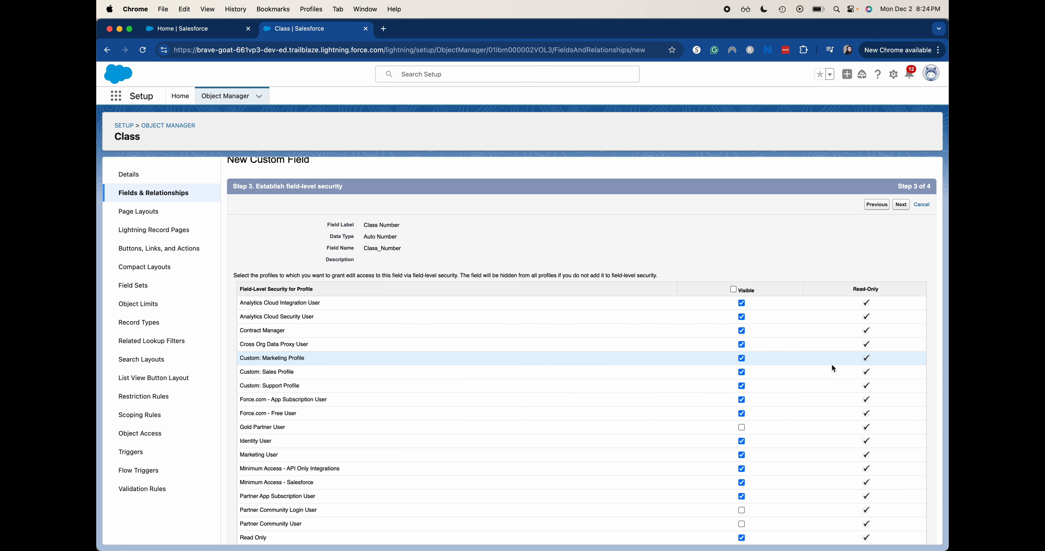
scroll(833, 369, "down", 3)
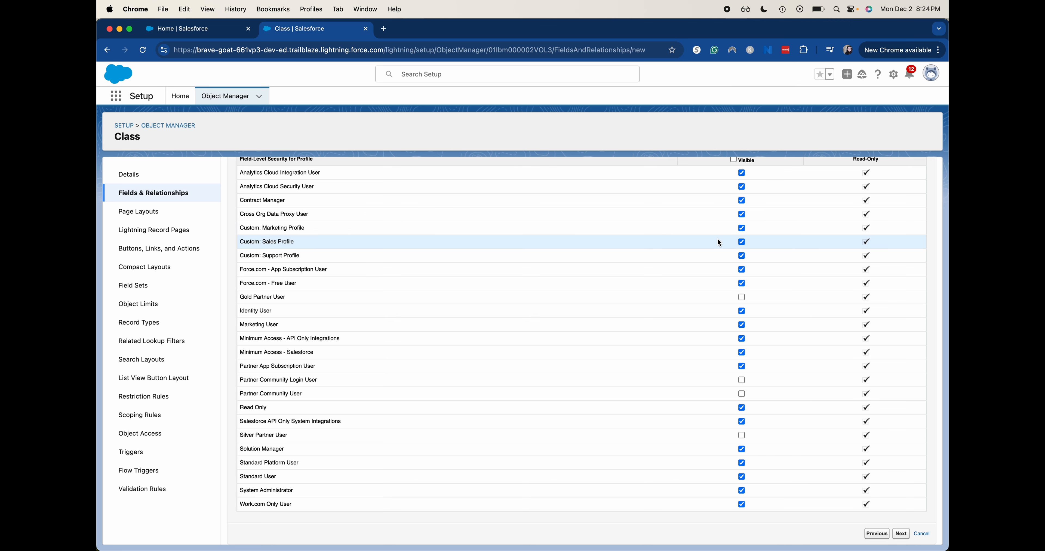
left_click(902, 534)
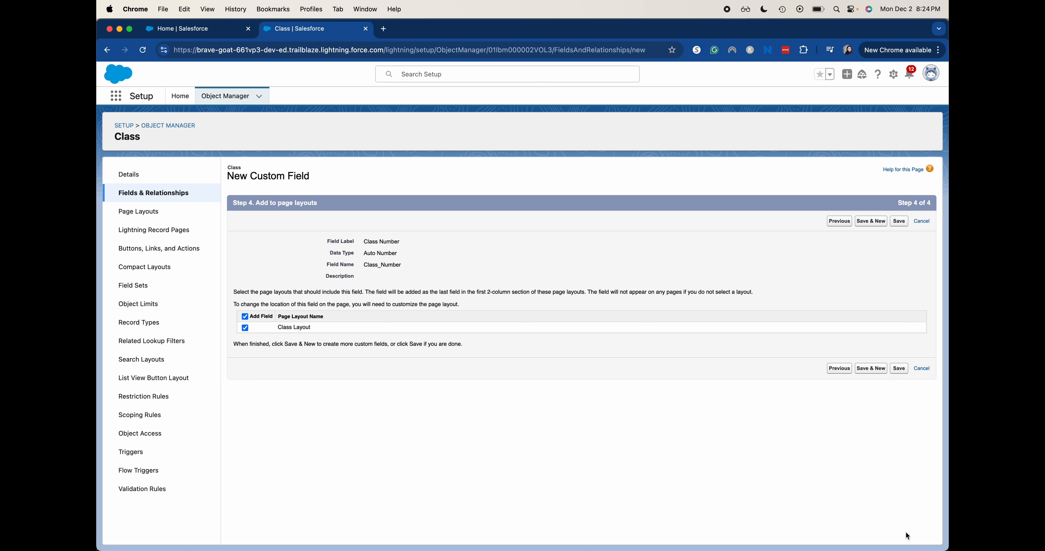
left_click(904, 368)
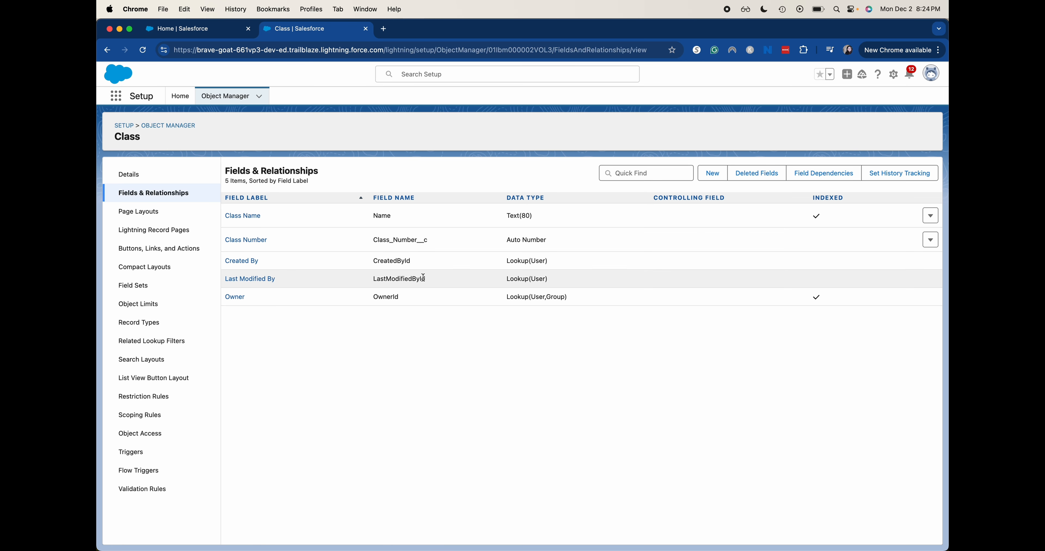
- Return to the Sales app and open the Classes item by searching the App Launcher for "cl"
left_click(204, 32)
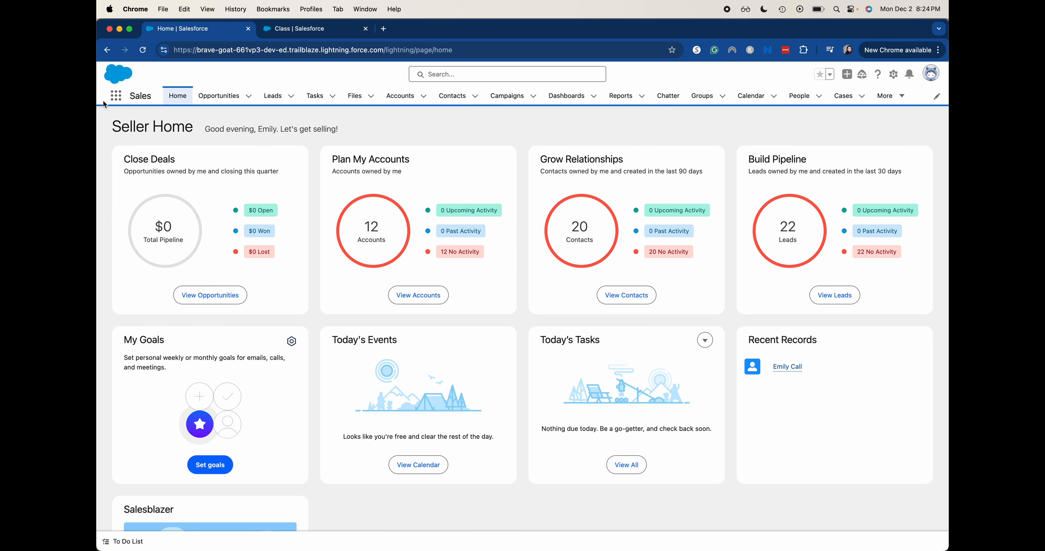
left_click(116, 96)
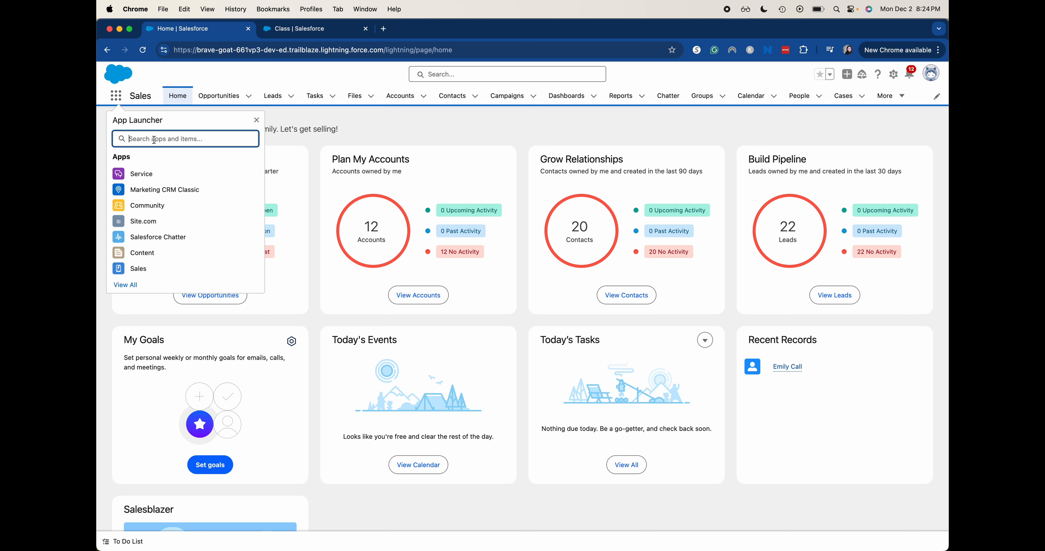
type("cl")
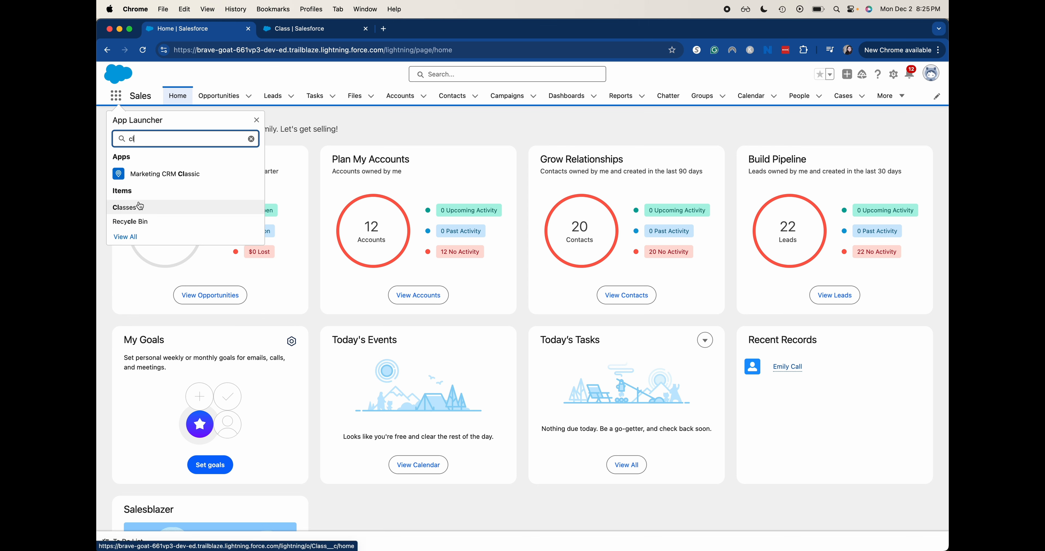
left_click(132, 208)
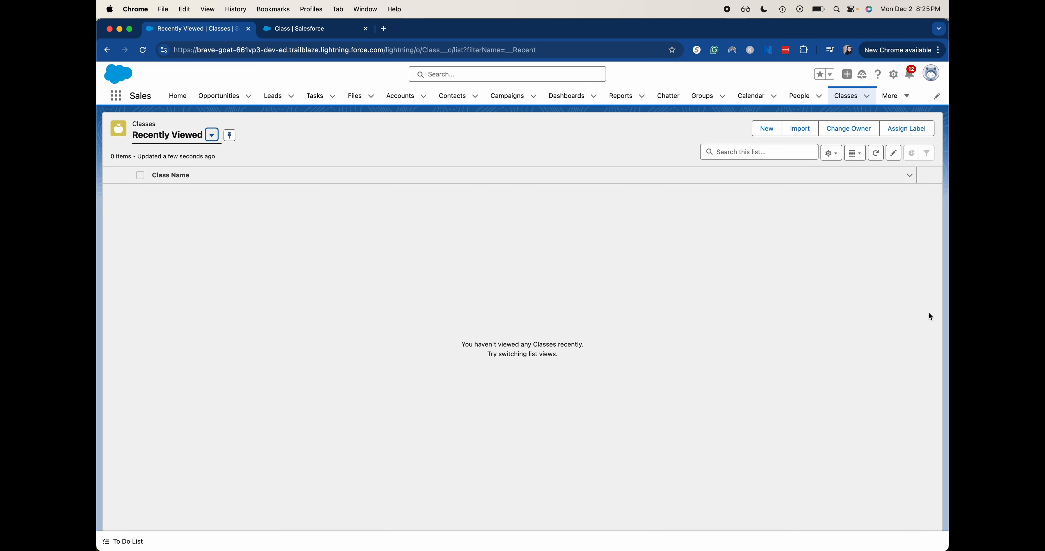
- Create and save a class record named test, then highlight its Class Number value
left_click(762, 131)
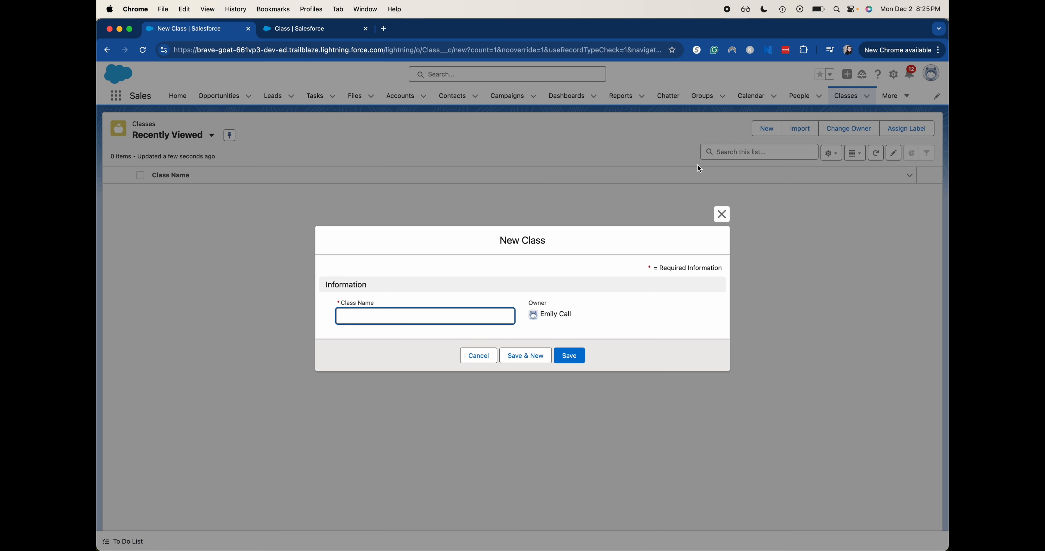
left_click(468, 331)
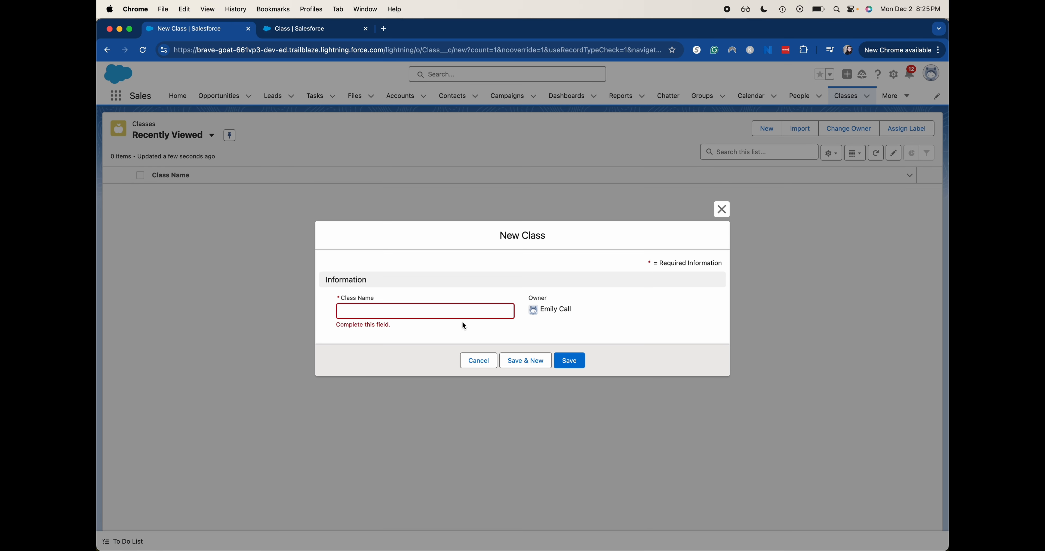
left_click(463, 315)
type("test")
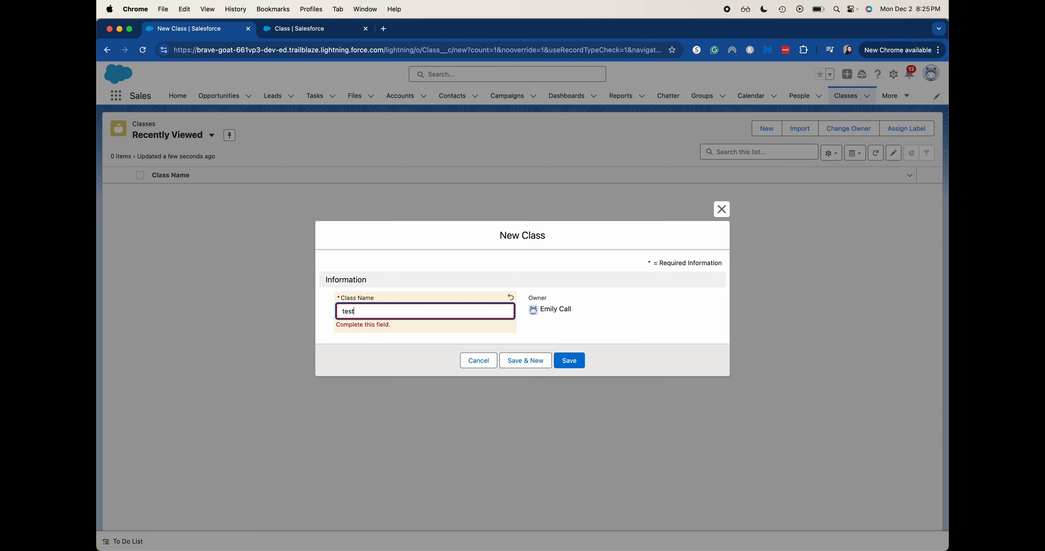
left_click(576, 362)
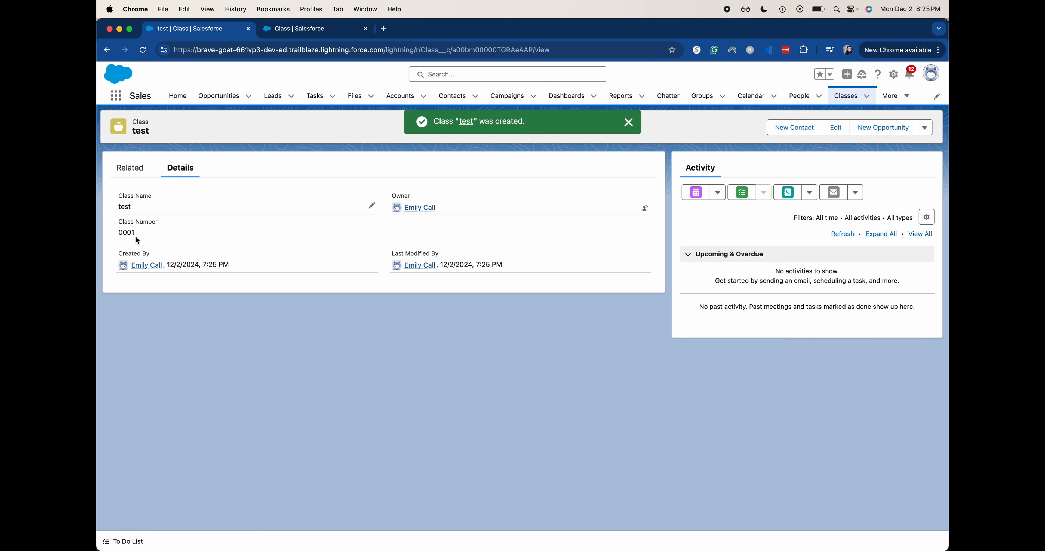
left_click_drag(138, 235, 115, 230)
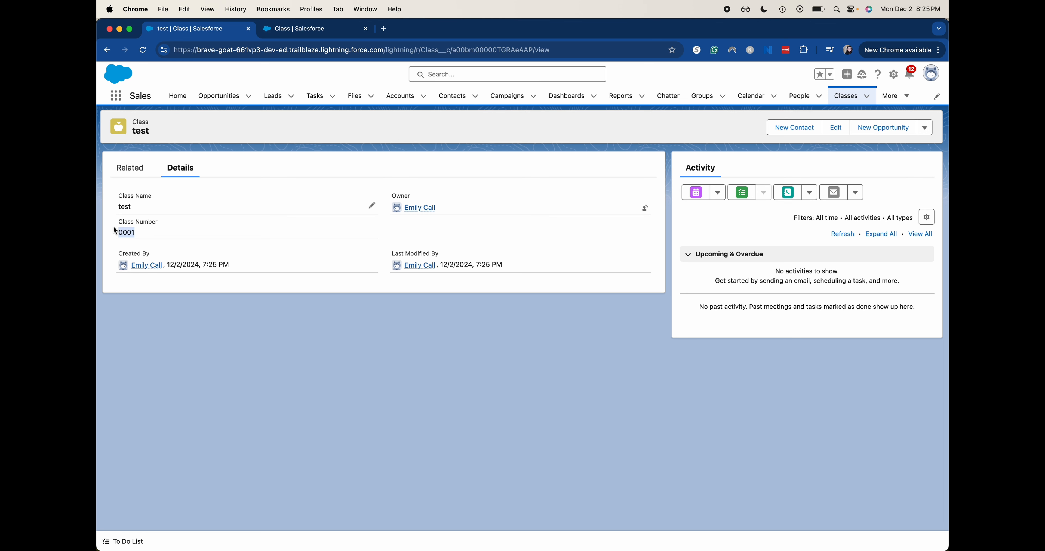